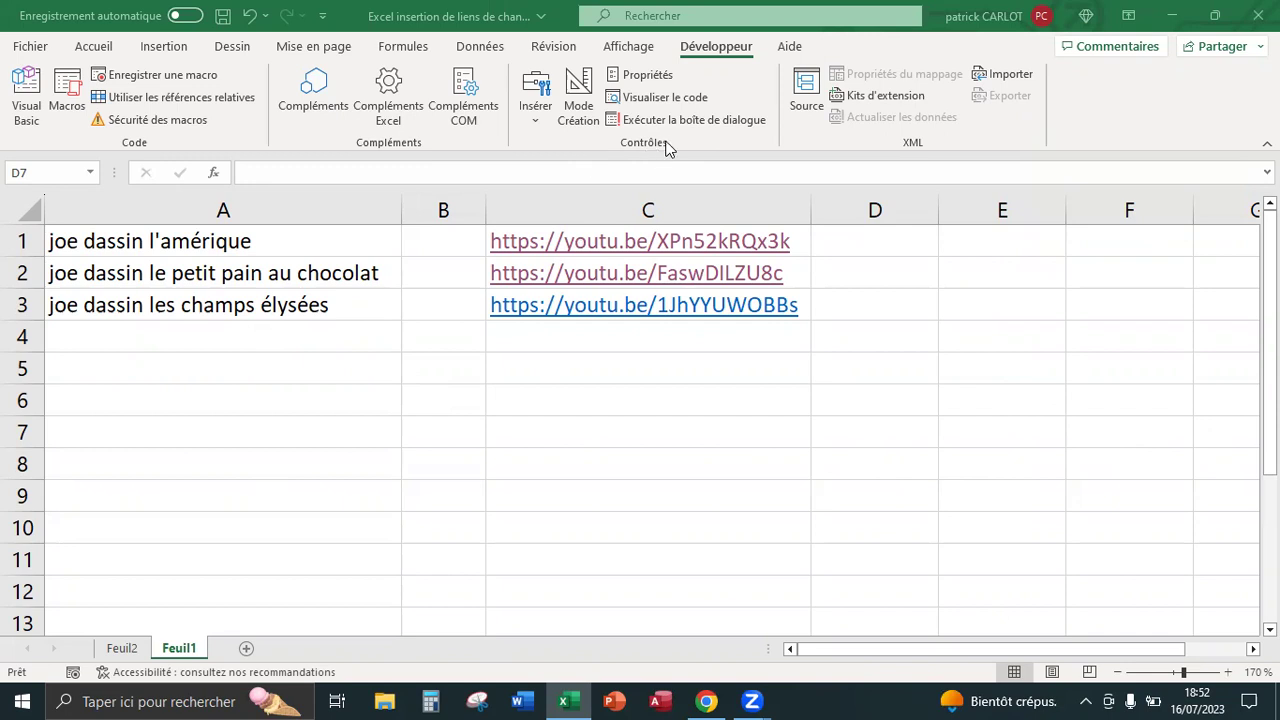
Draw a form button over cells A4:B8 and start a new macro for it named lamérique.
{"action": "left_click", "coordinate": [536, 110]}
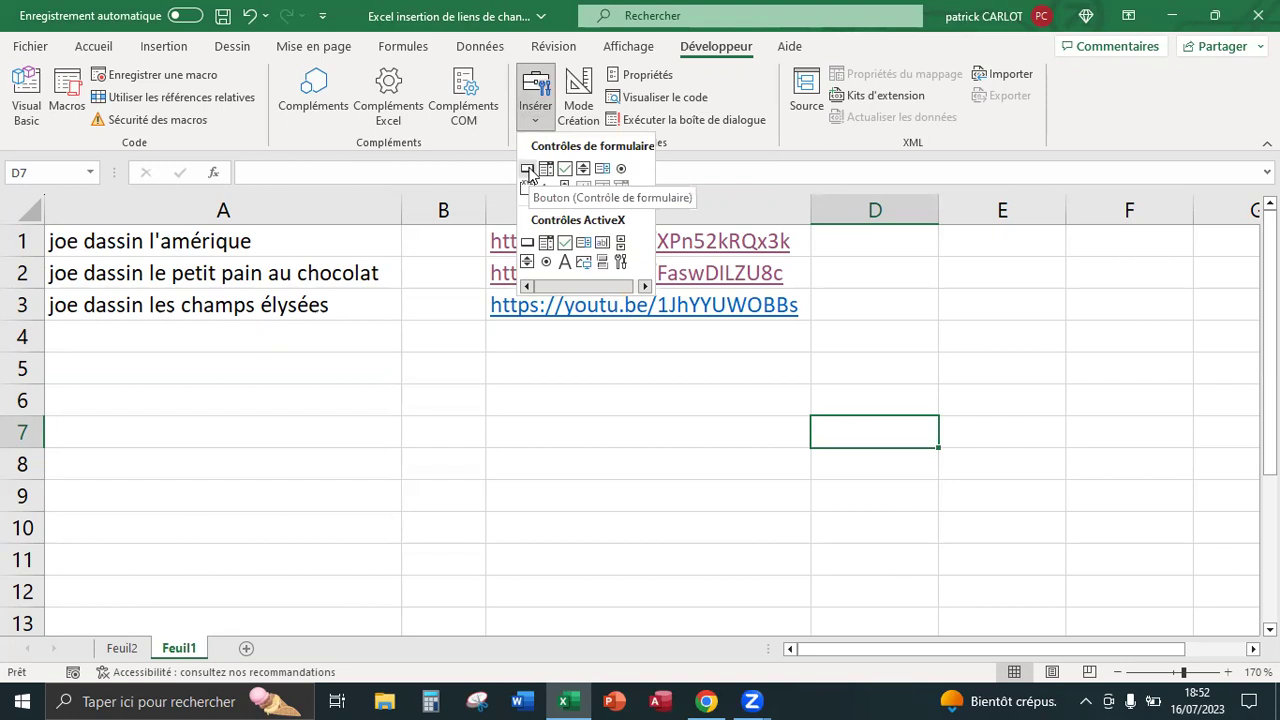
{"action": "left_click", "coordinate": [528, 170]}
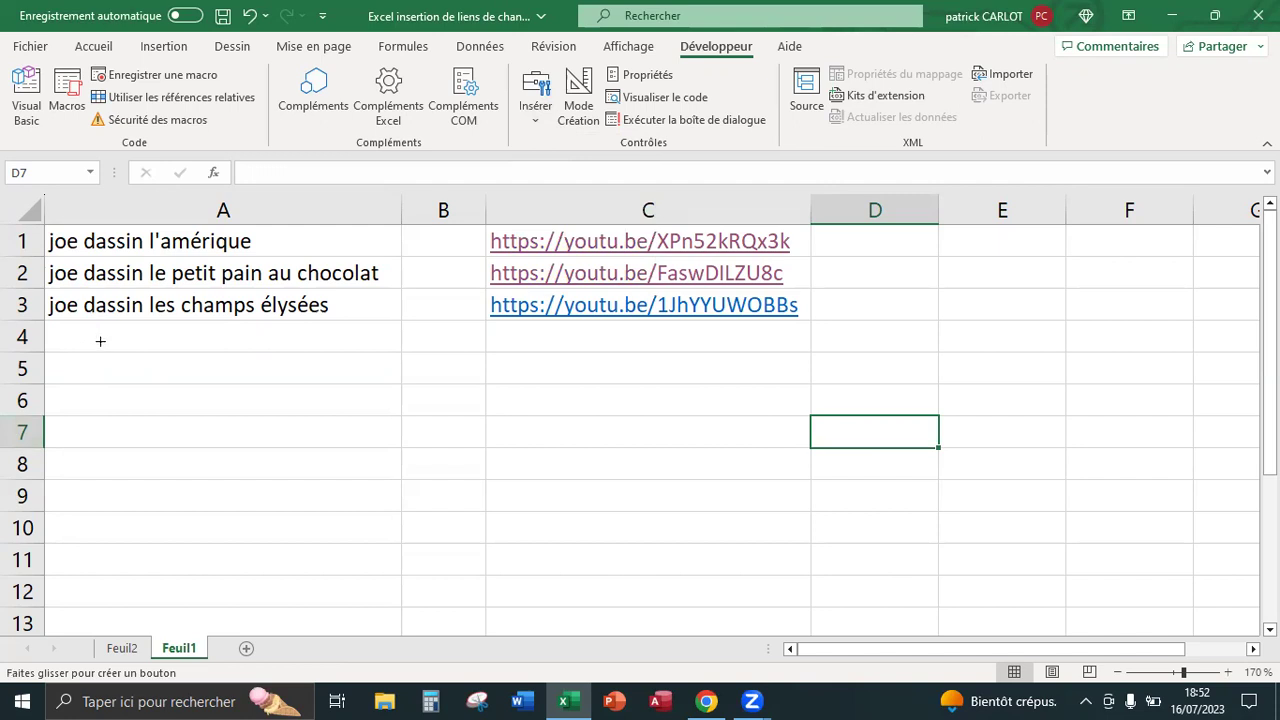
{"action": "left_click_drag", "start_coordinate": [101, 342], "coordinate": [350, 456]}
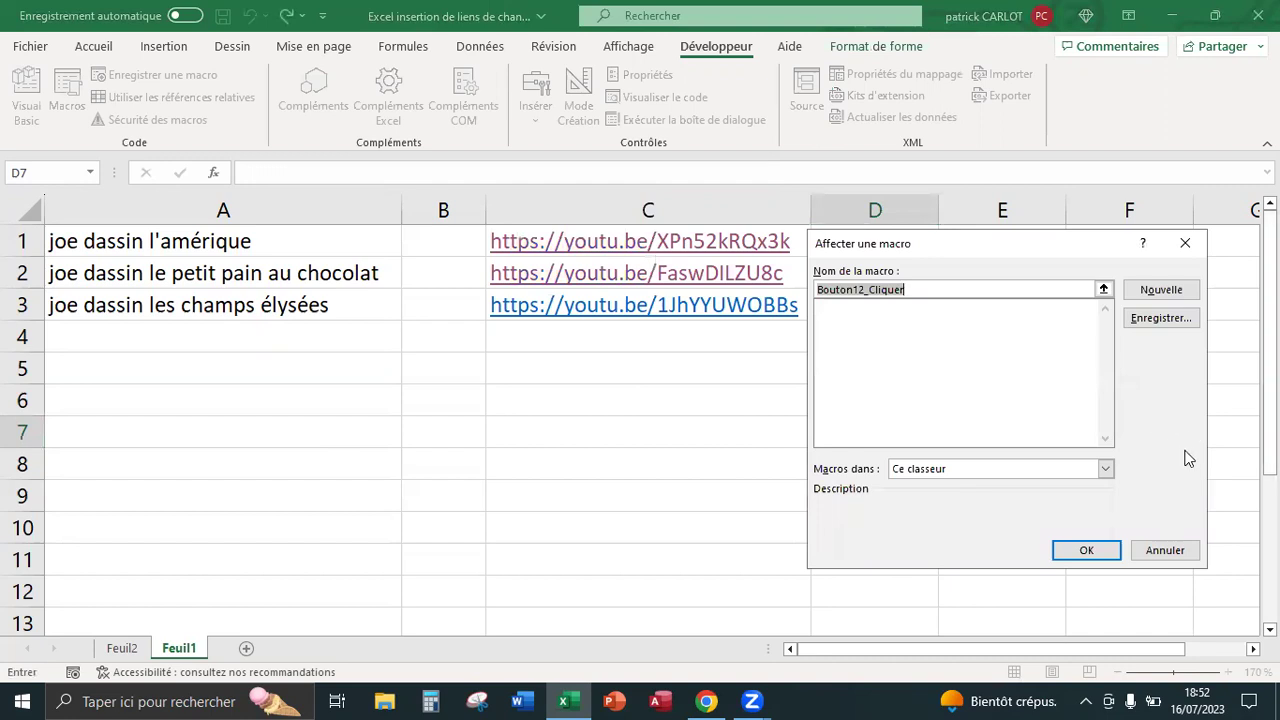
{"action": "left_click", "coordinate": [1155, 320]}
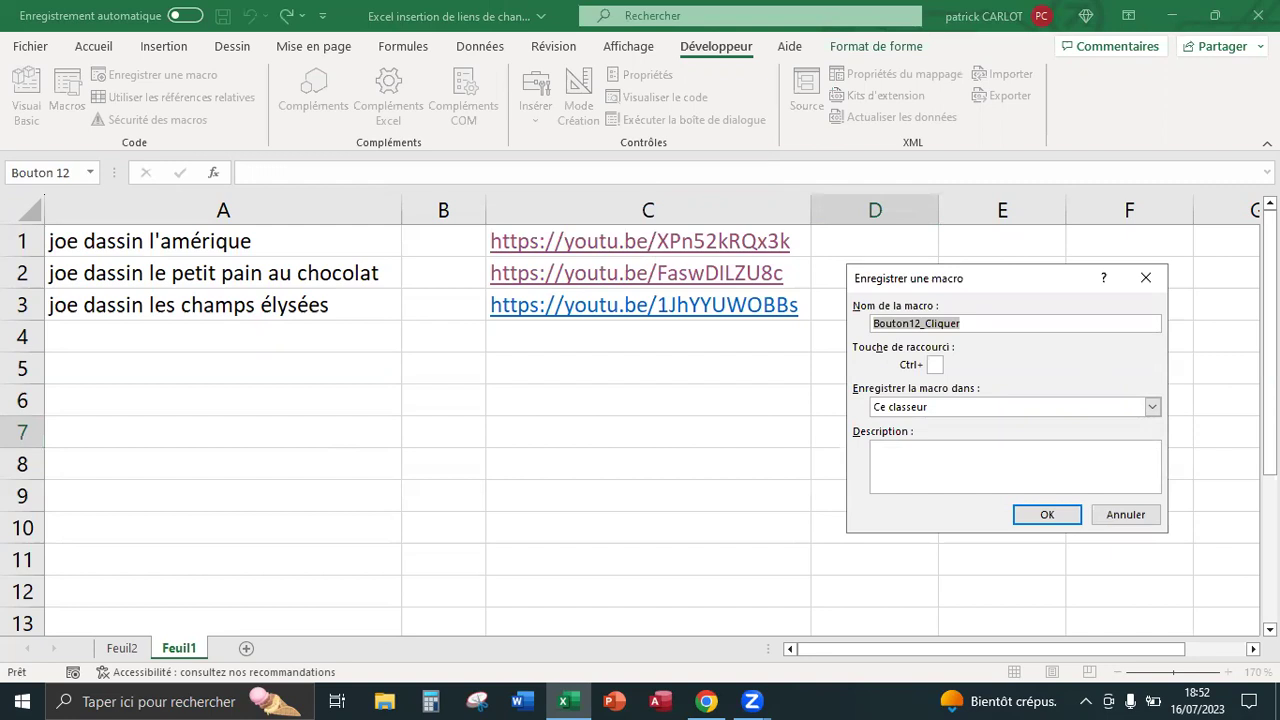
{"action": "type", "text": "lamérique"}
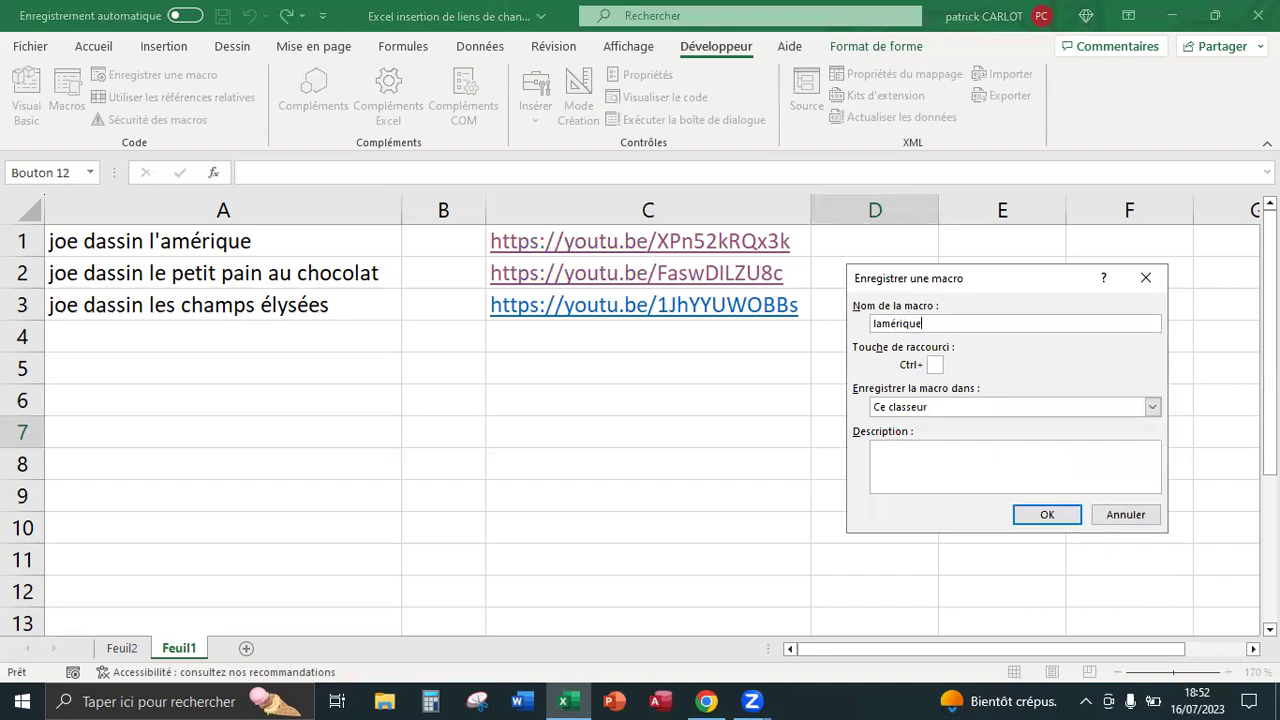
Record the lamérique macro opening the YouTube link in C1, then stop recording.
{"action": "left_click", "coordinate": [1036, 516]}
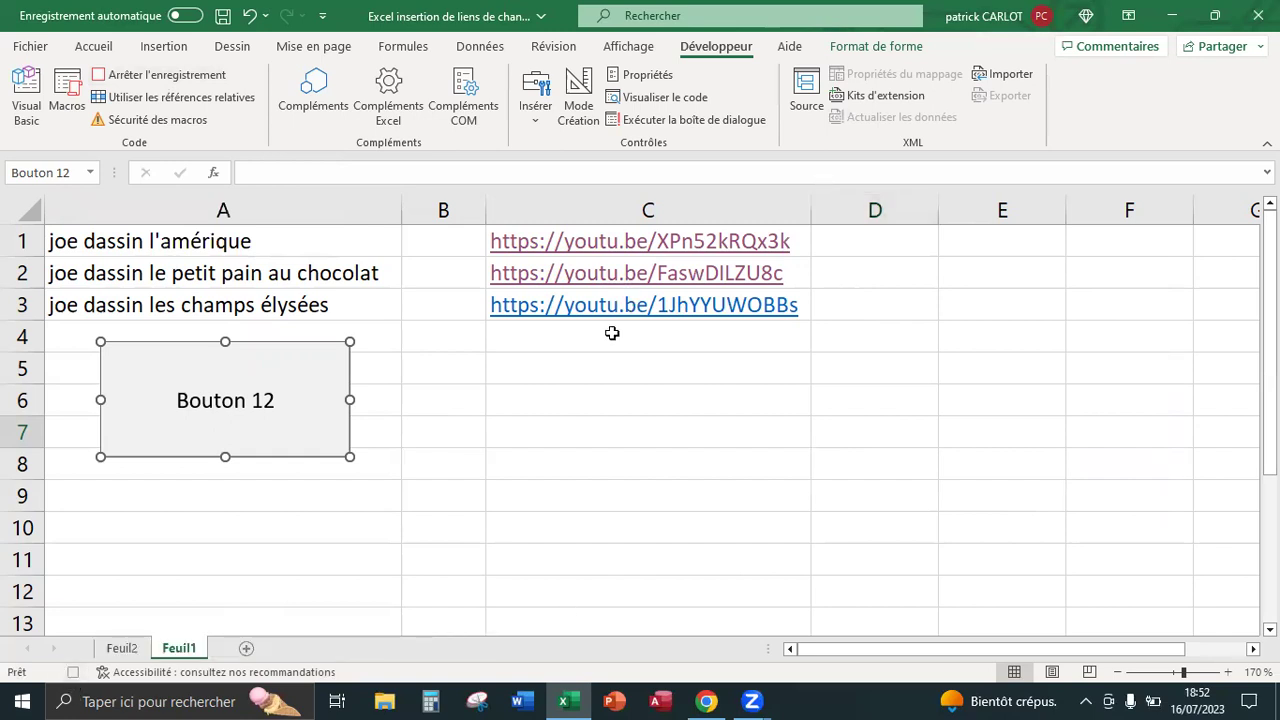
{"action": "left_click", "coordinate": [623, 246]}
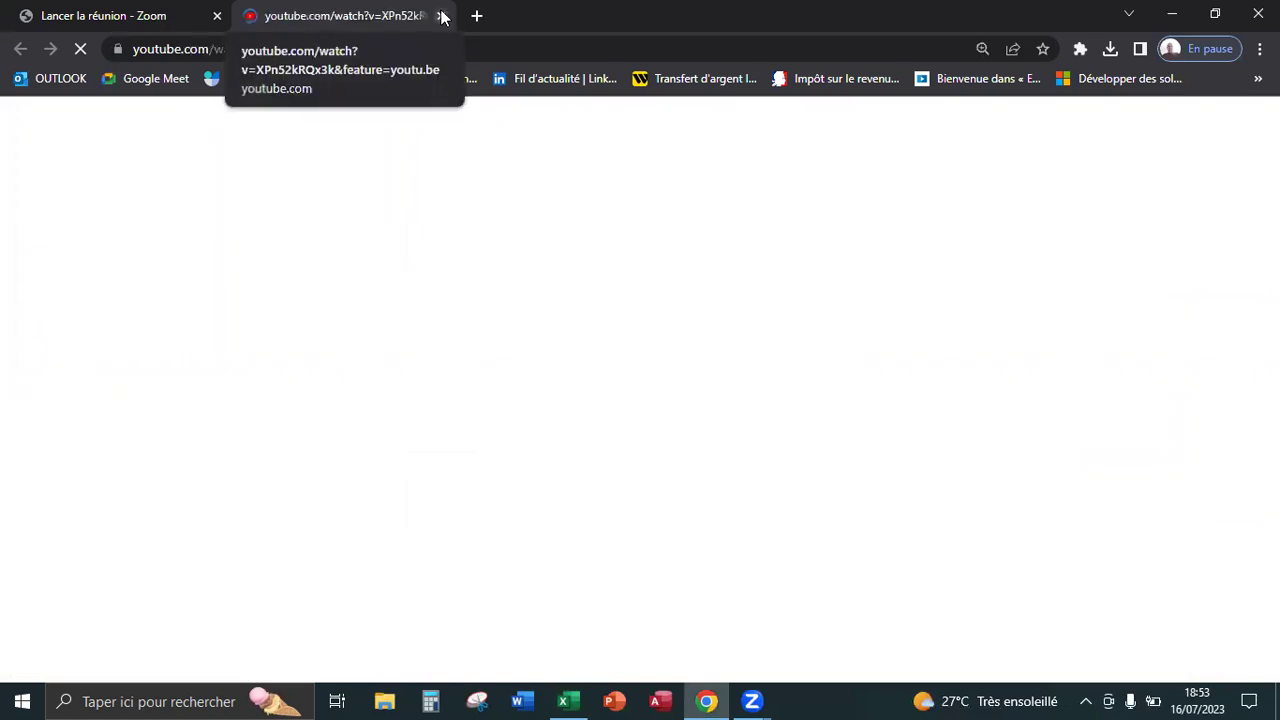
{"action": "left_click", "coordinate": [575, 700]}
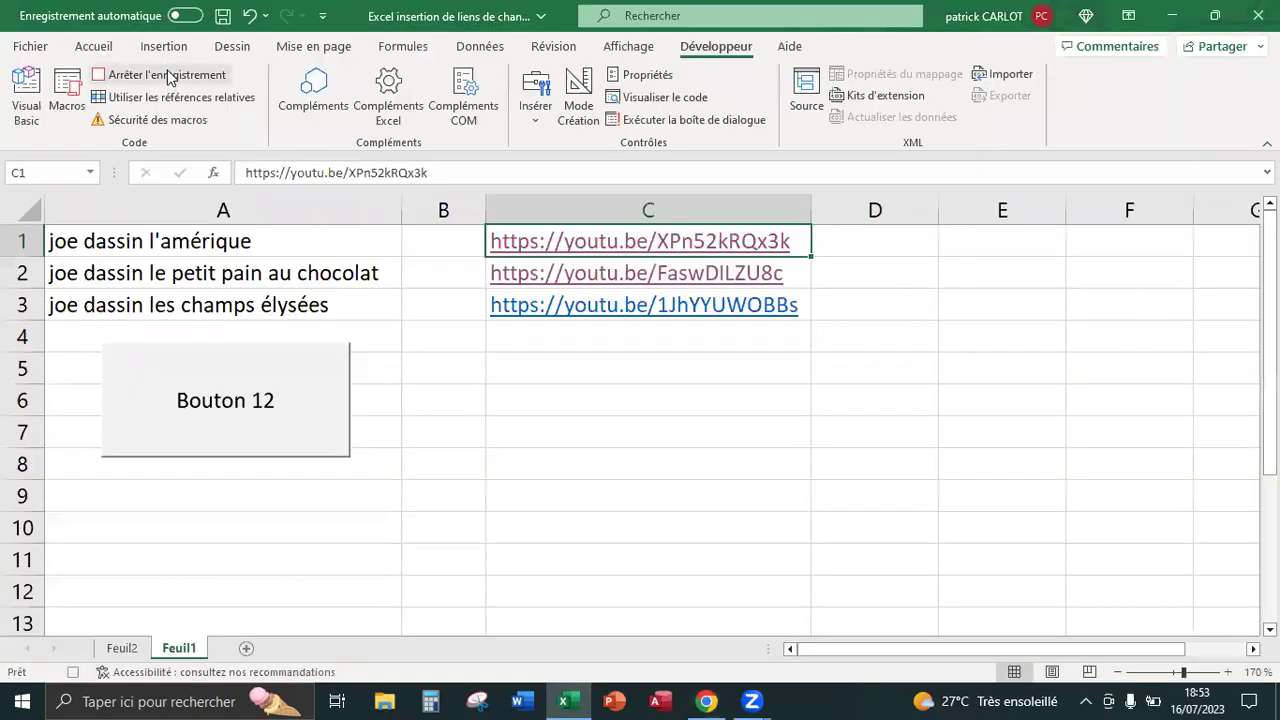
{"action": "left_click", "coordinate": [170, 77]}
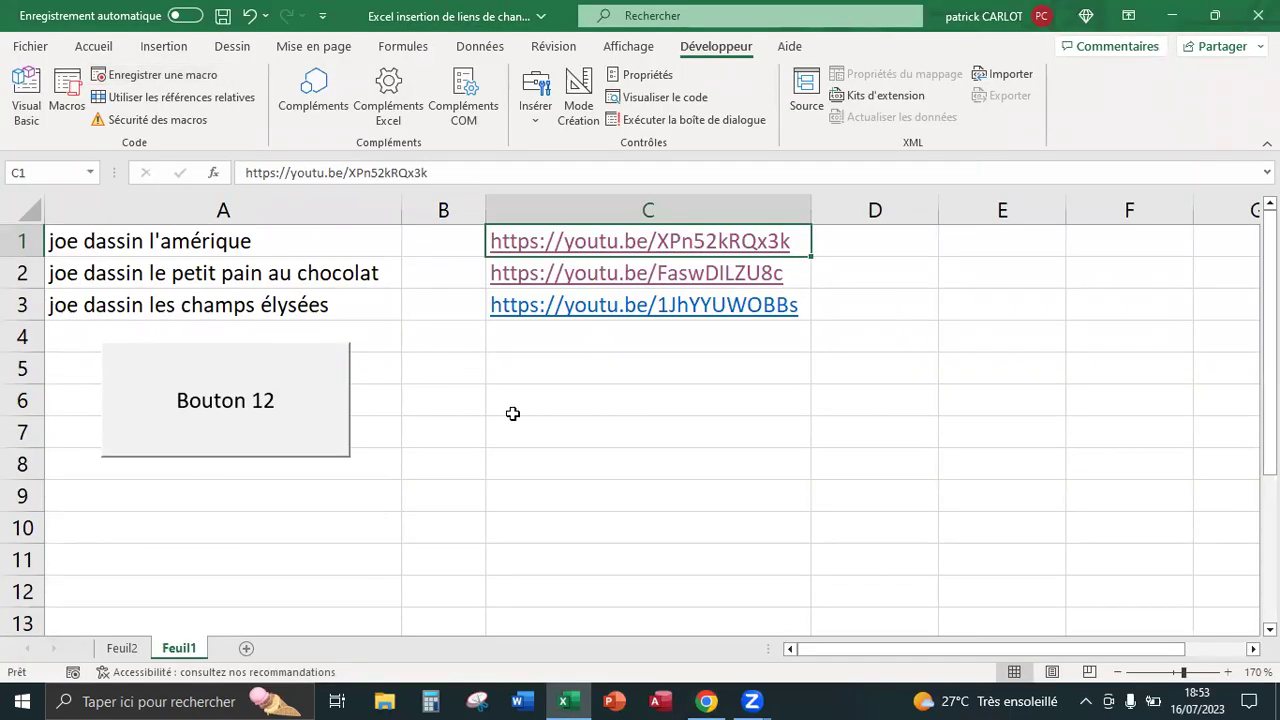
{"action": "left_click", "coordinate": [68, 100]}
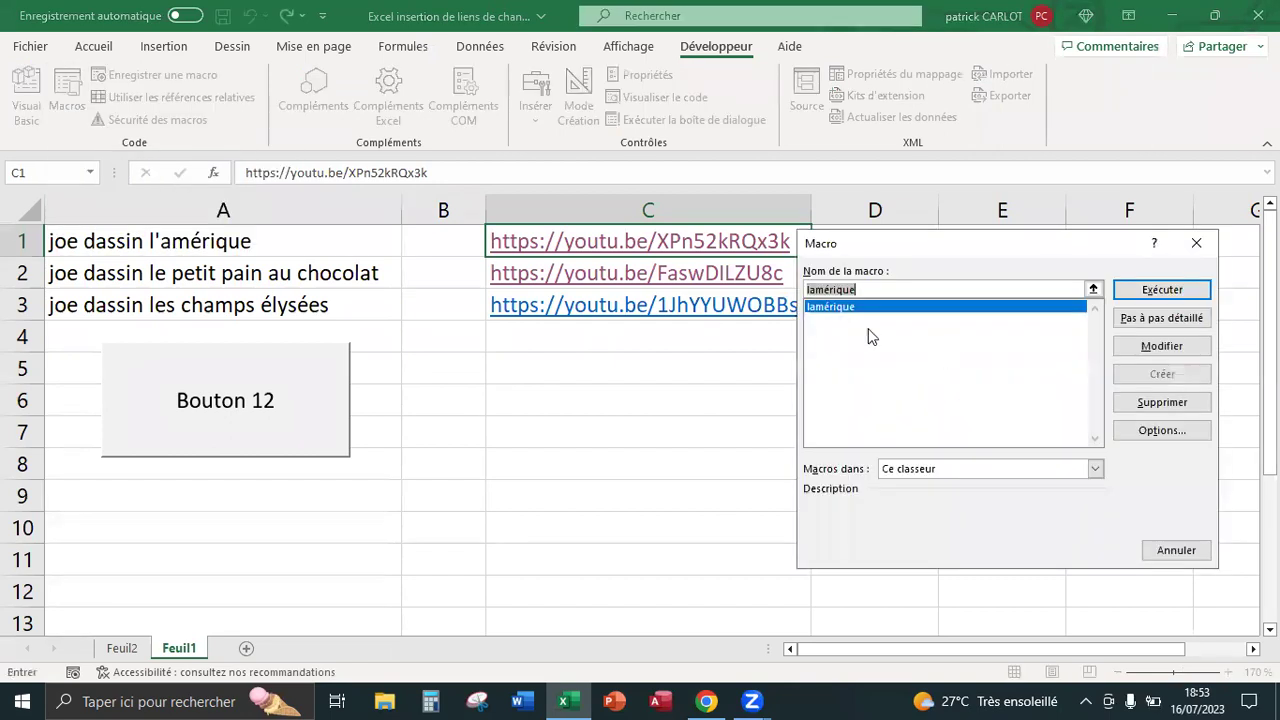
{"action": "left_click", "coordinate": [1150, 318]}
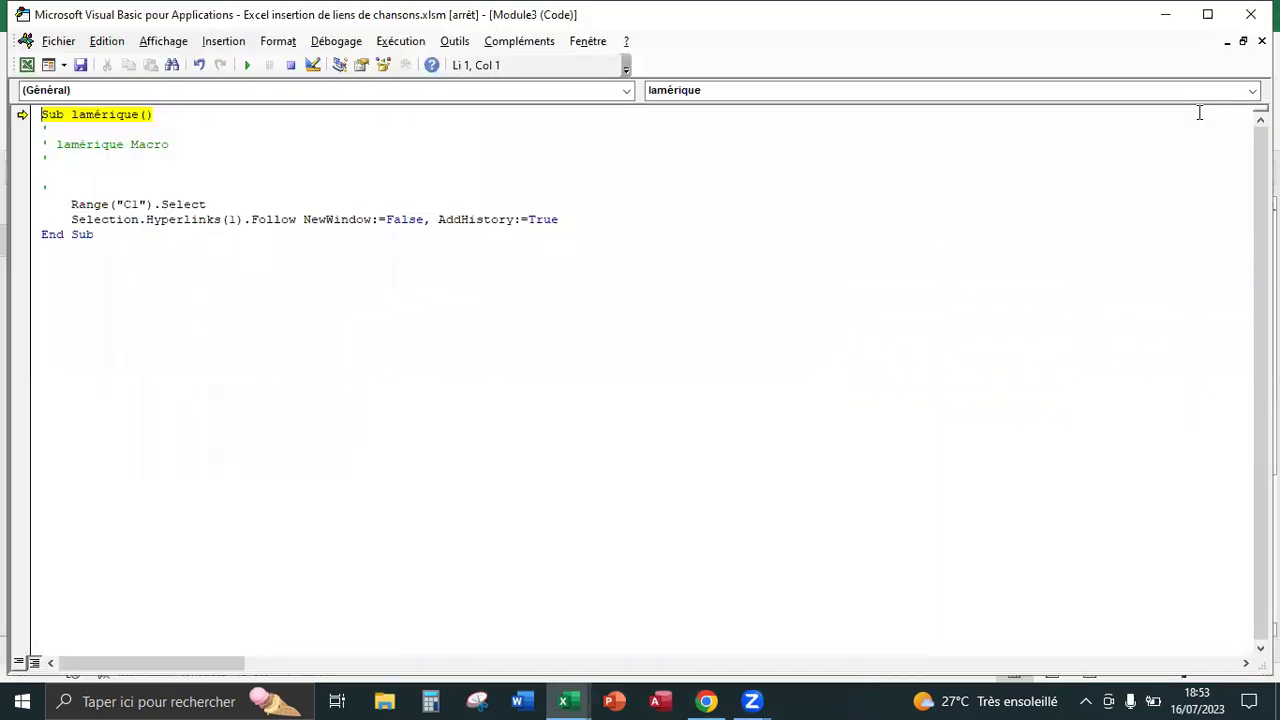
{"action": "left_click", "coordinate": [1250, 14]}
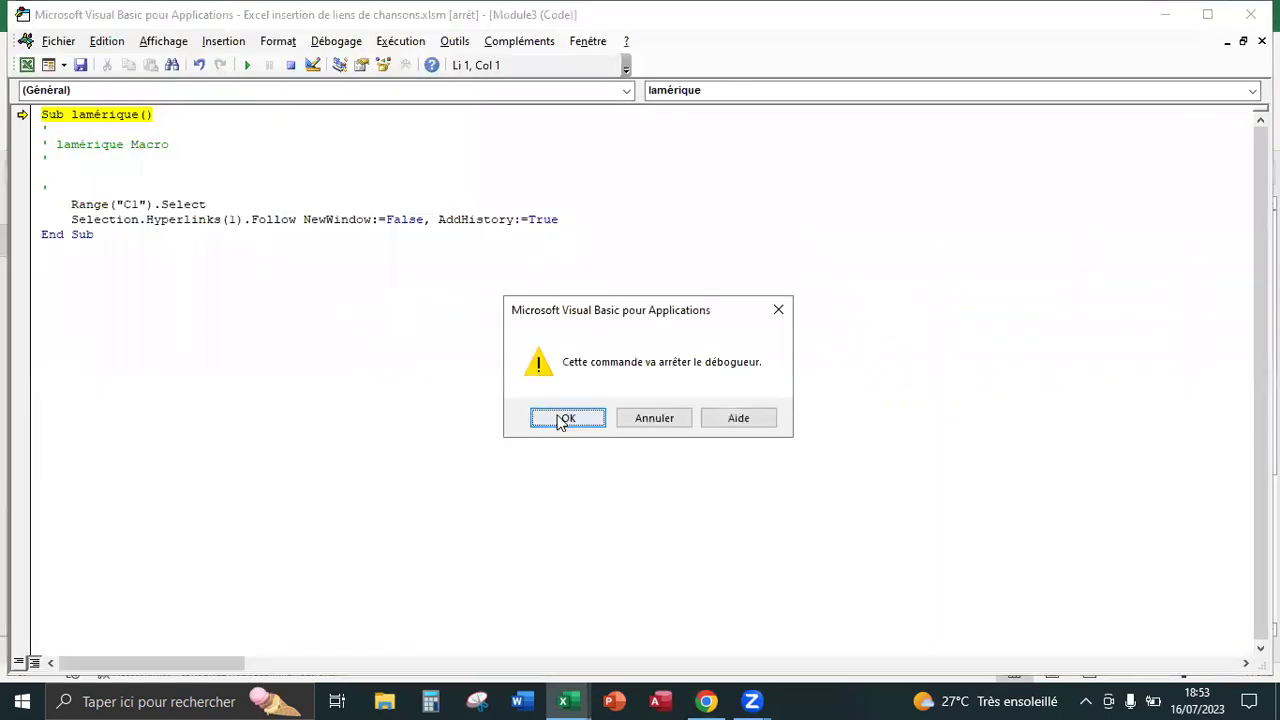
{"action": "left_click", "coordinate": [562, 422]}
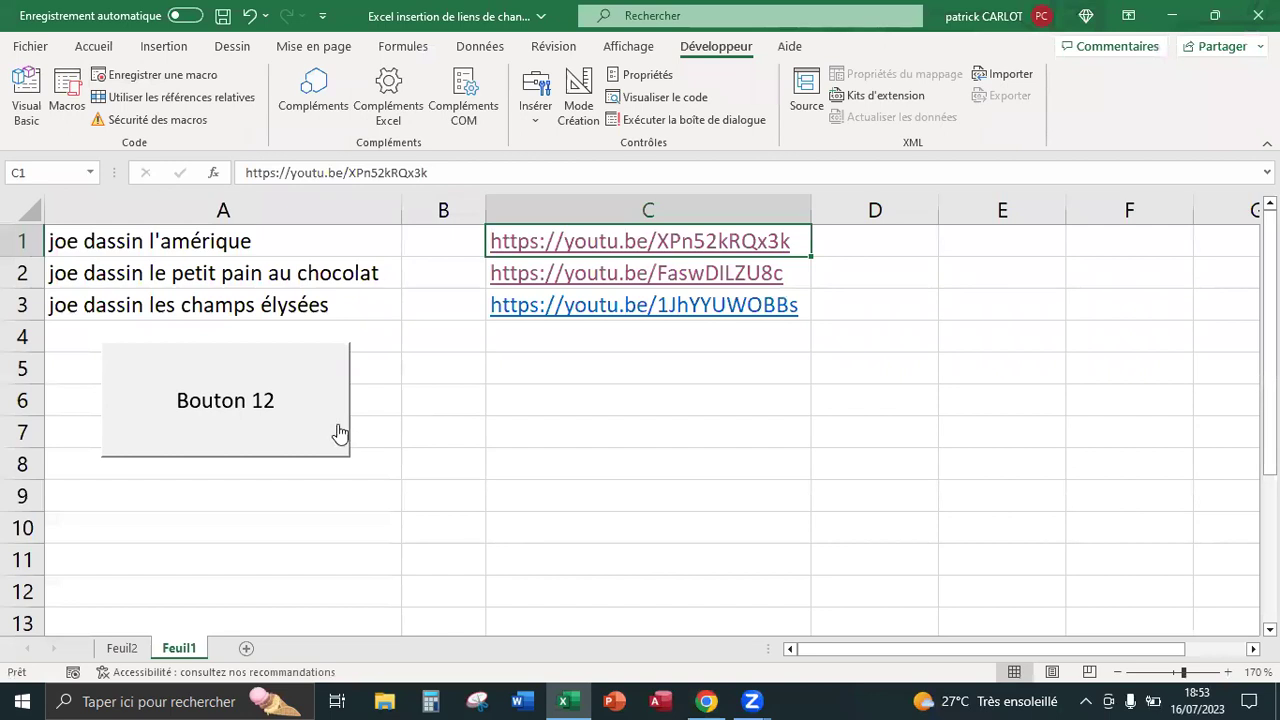
Assign the lamérique macro to Bouton 12.
{"action": "right_click", "coordinate": [255, 455]}
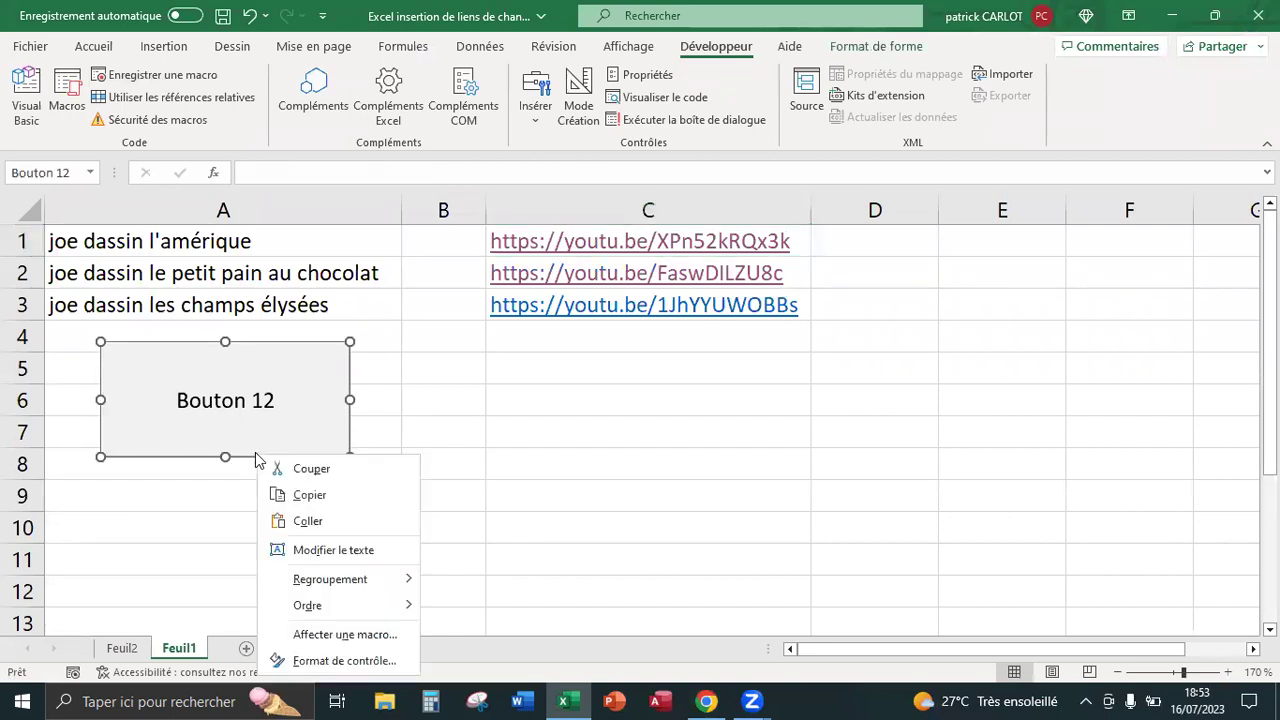
{"action": "left_click", "coordinate": [345, 635]}
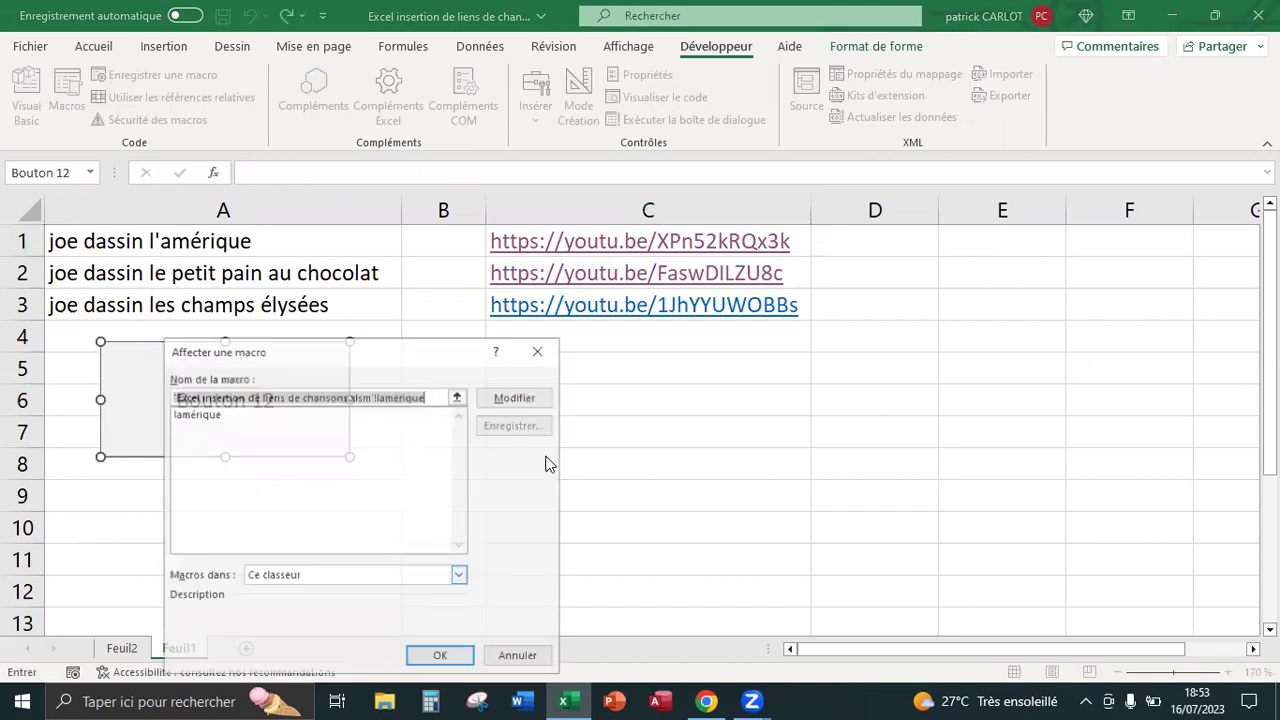
{"action": "left_click", "coordinate": [196, 414]}
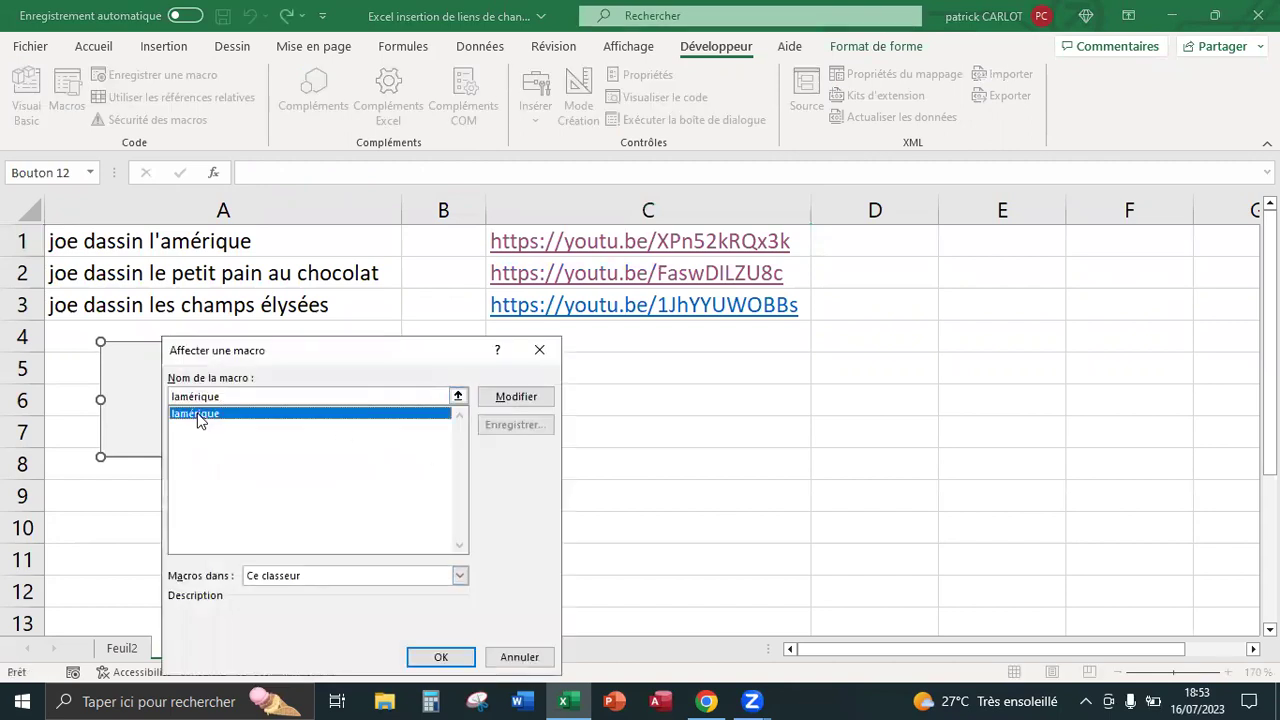
{"action": "left_click", "coordinate": [441, 657]}
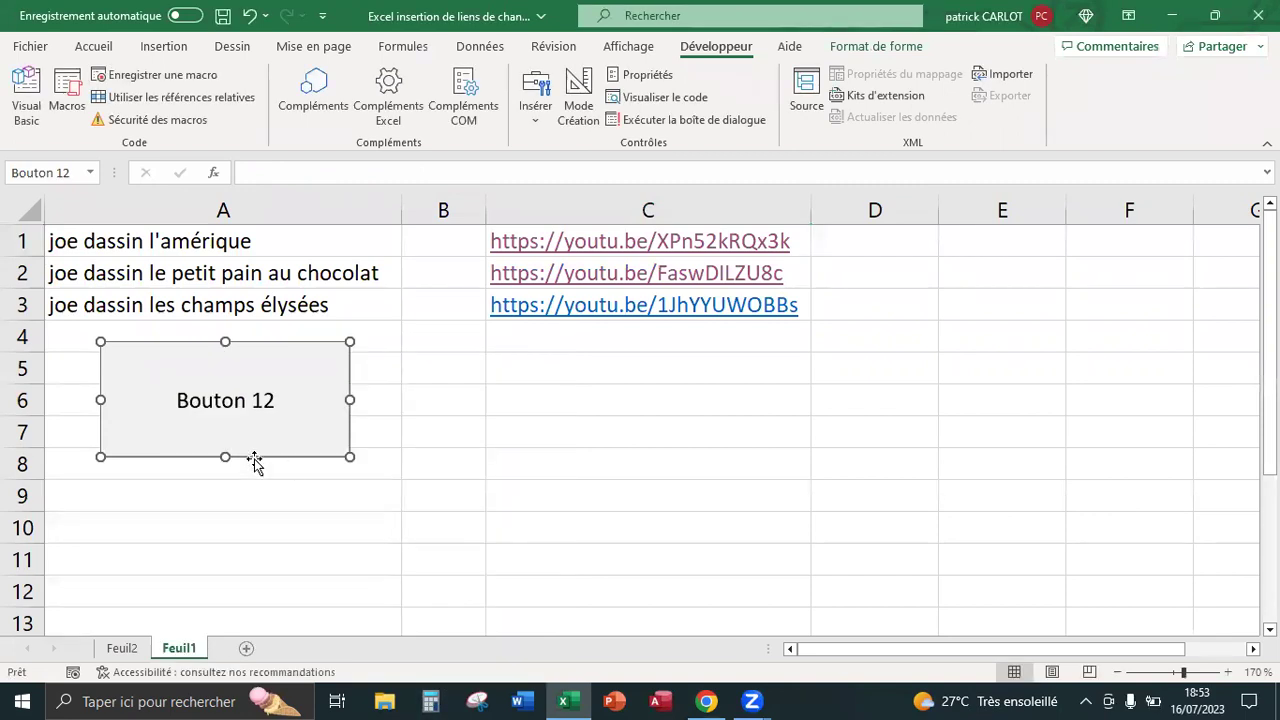
Replace the Bouton 12 caption with the text L'Amérique.
{"action": "right_click", "coordinate": [256, 459]}
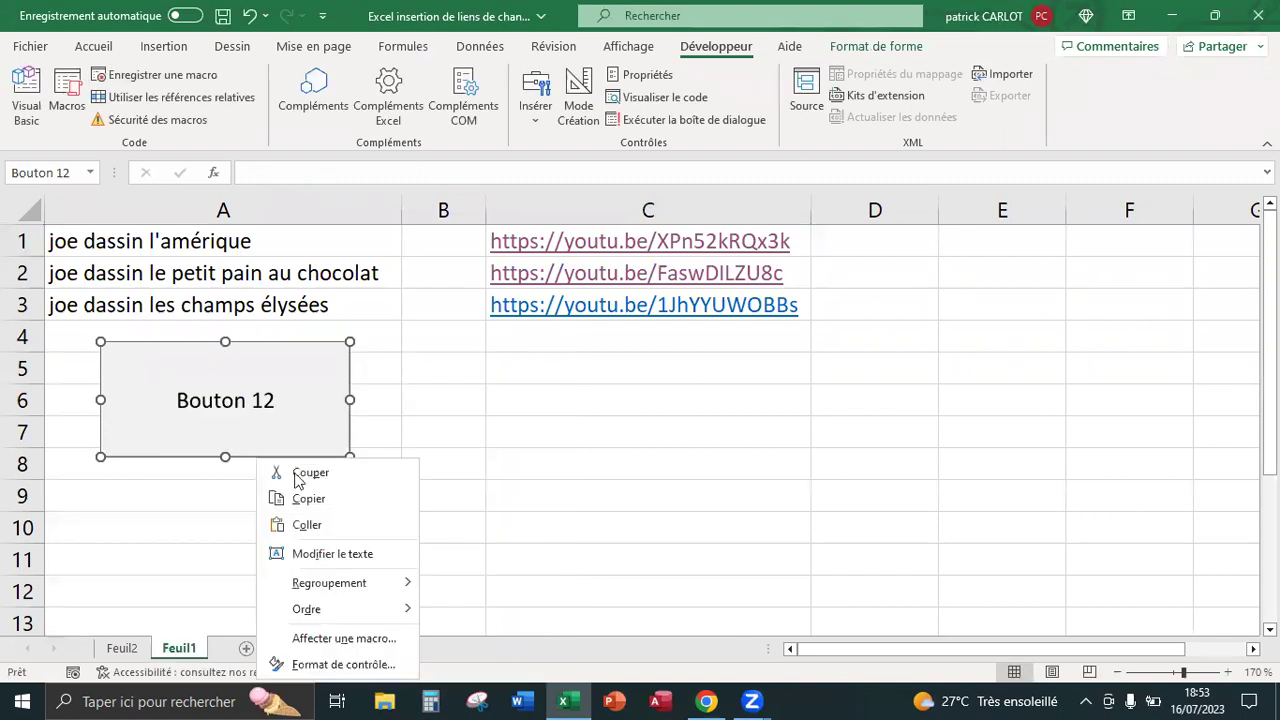
{"action": "left_click", "coordinate": [356, 553]}
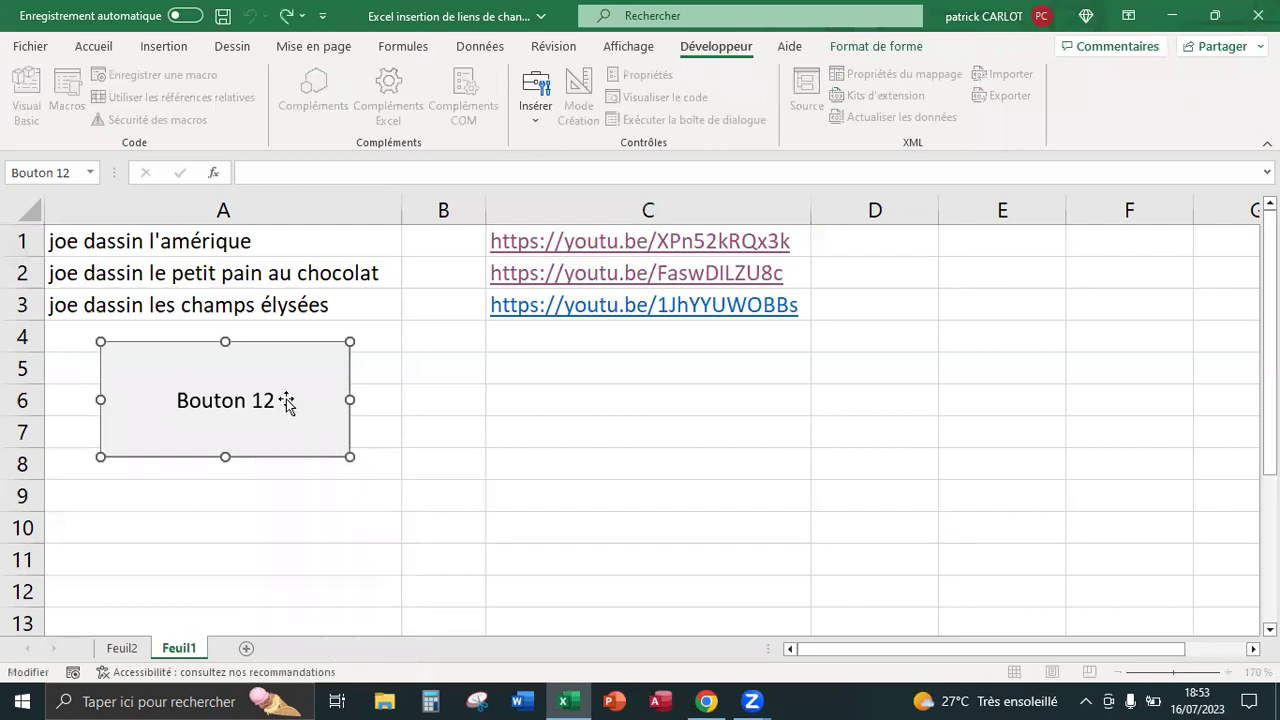
{"action": "left_click_drag", "start_coordinate": [274, 400], "coordinate": [180, 400]}
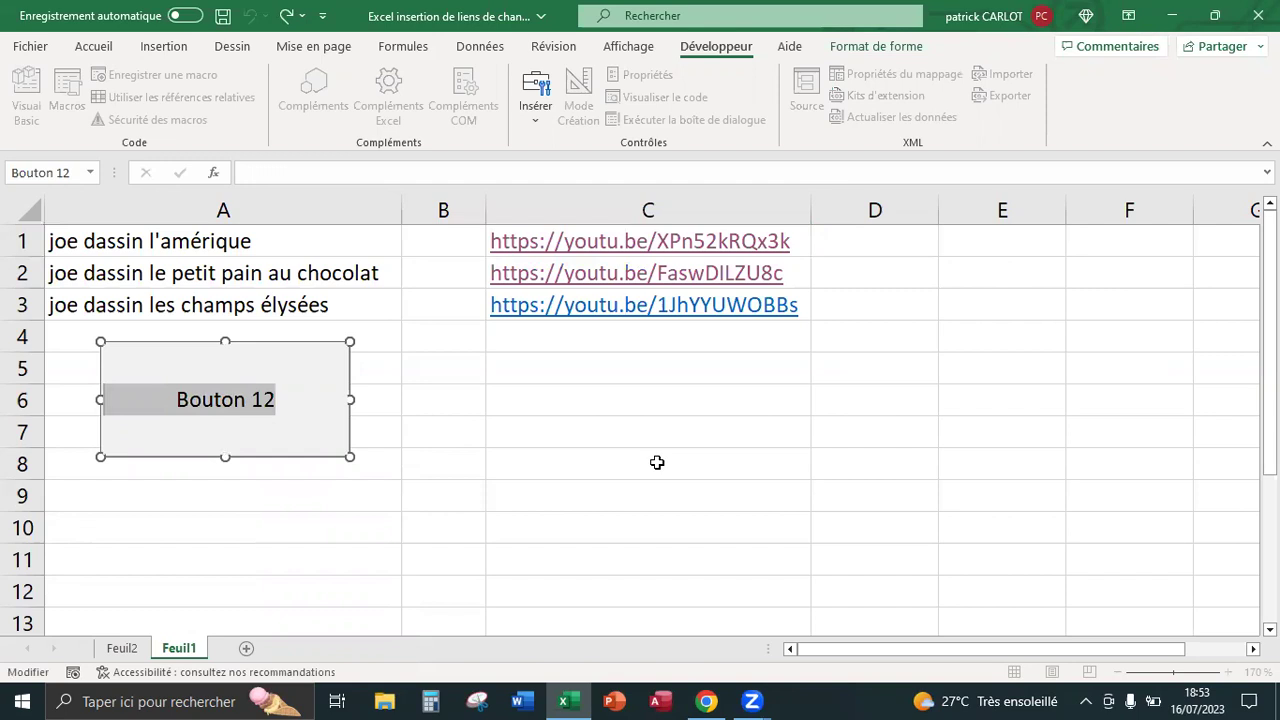
{"action": "type", "text": "L'Amérique"}
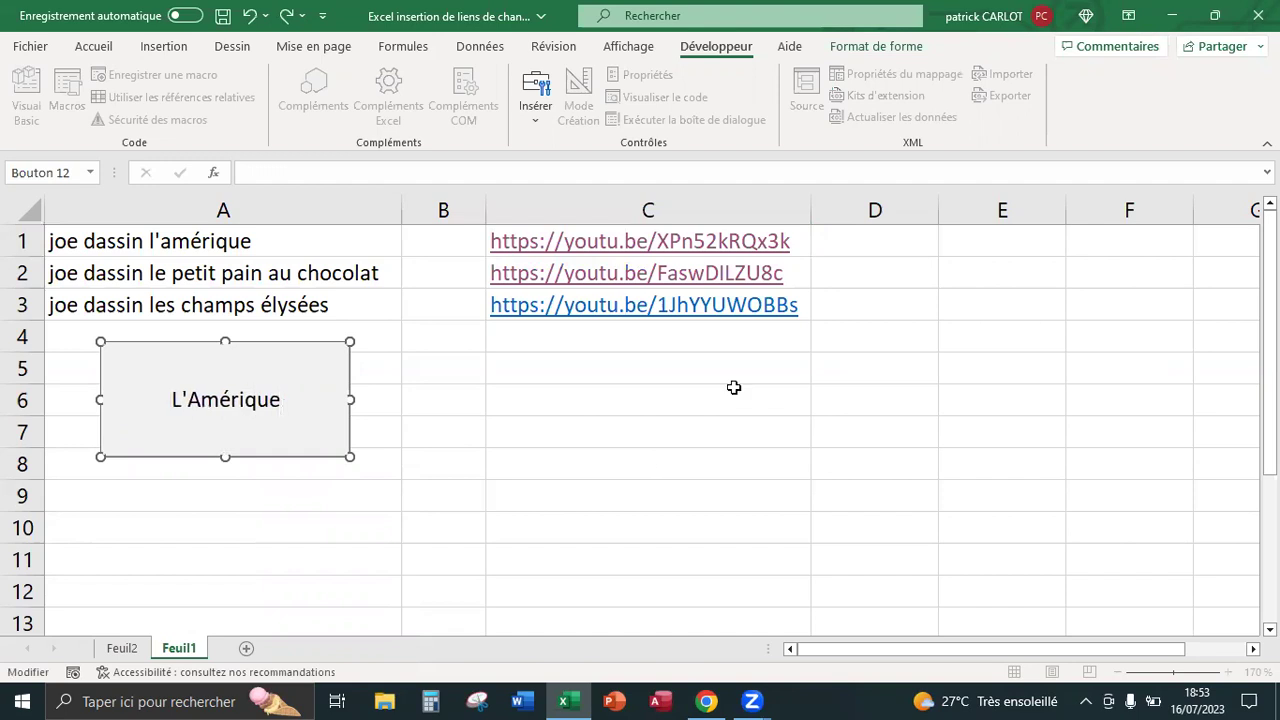
{"action": "scroll", "coordinate": [835, 398], "scroll_direction": "down", "scroll_amount": 2}
{"action": "scroll", "coordinate": [588, 494], "scroll_direction": "up", "scroll_amount": 2}
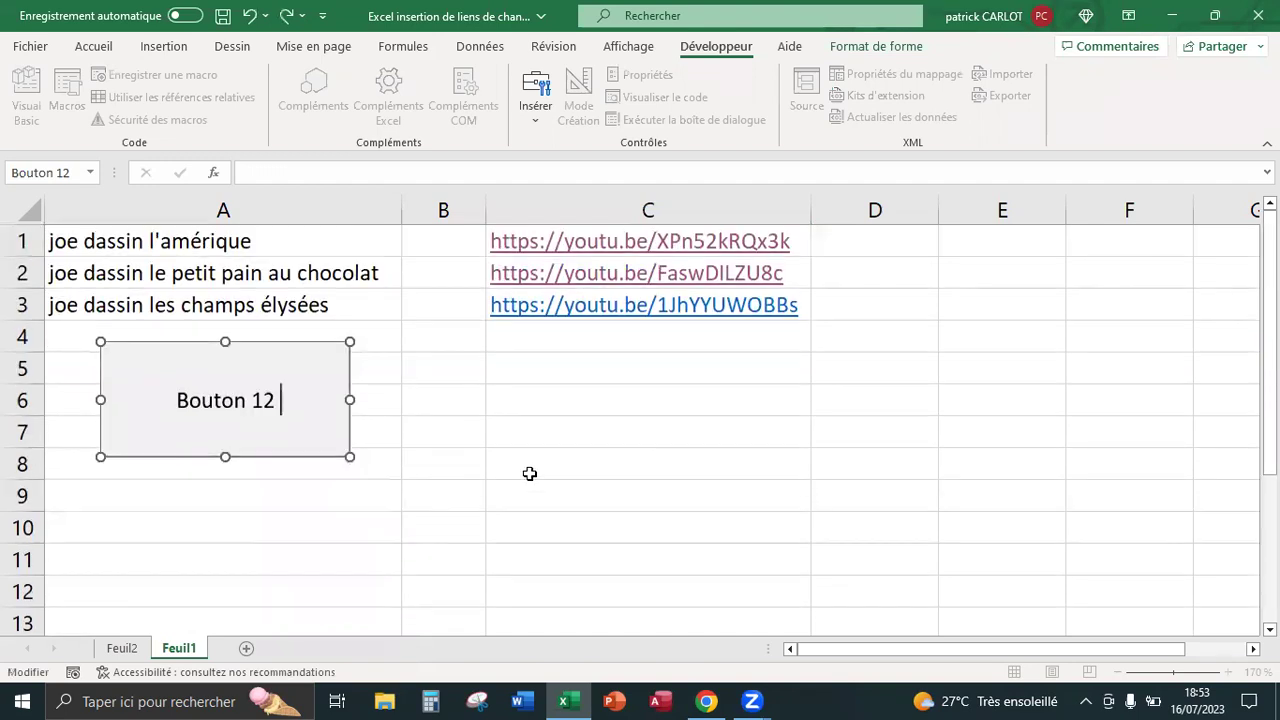
{"action": "left_click", "coordinate": [496, 464]}
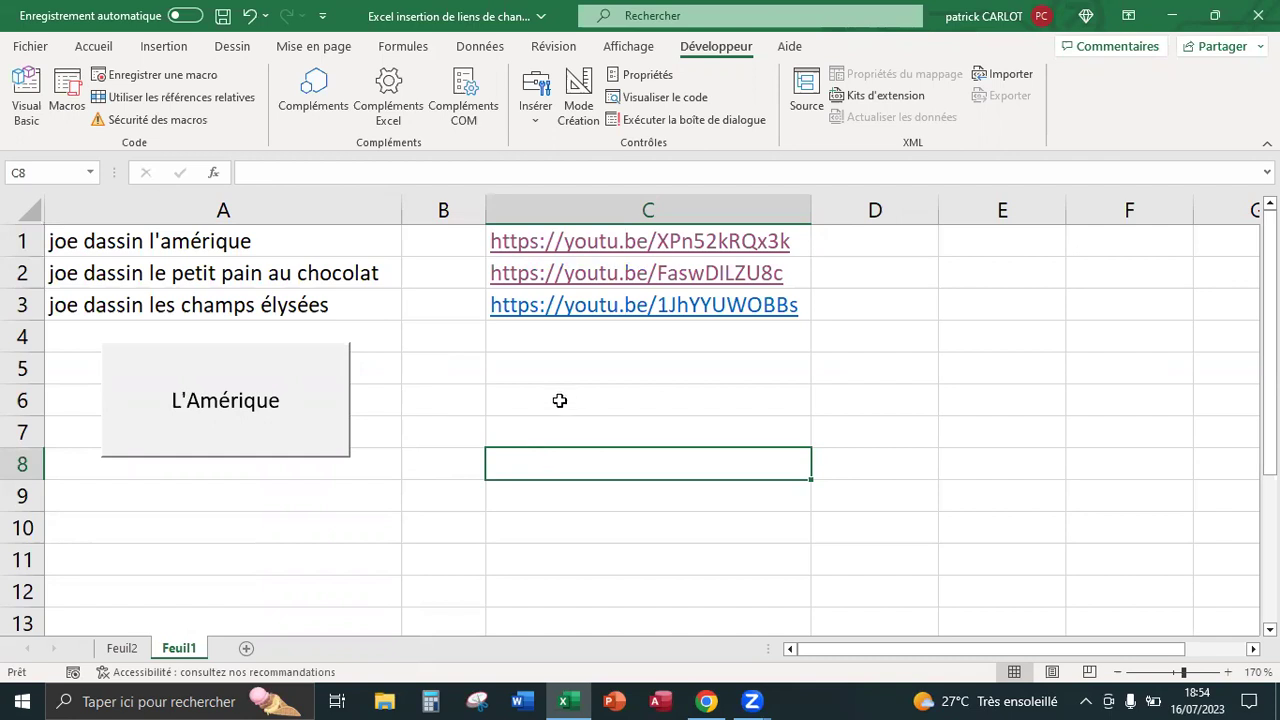
Run the L'Amérique button to open the YouTube video, close the older tab, and return to Excel.
{"action": "left_click", "coordinate": [301, 408]}
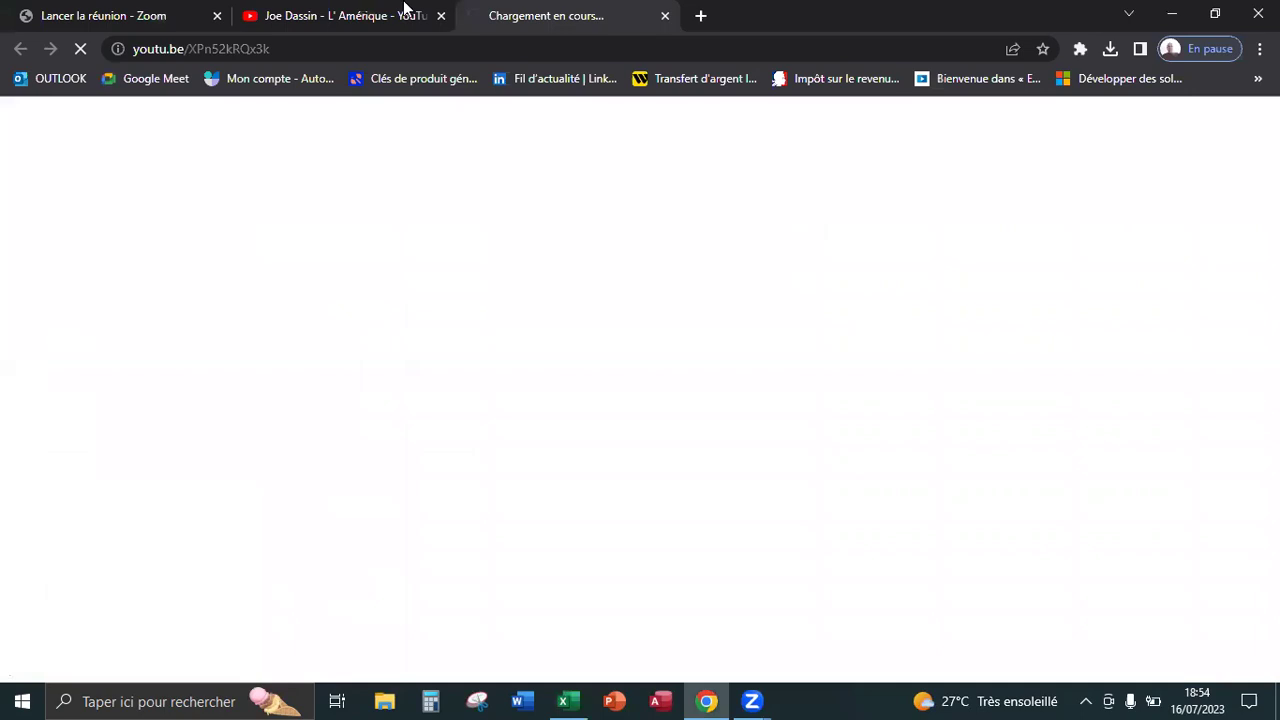
{"action": "left_click", "coordinate": [440, 15]}
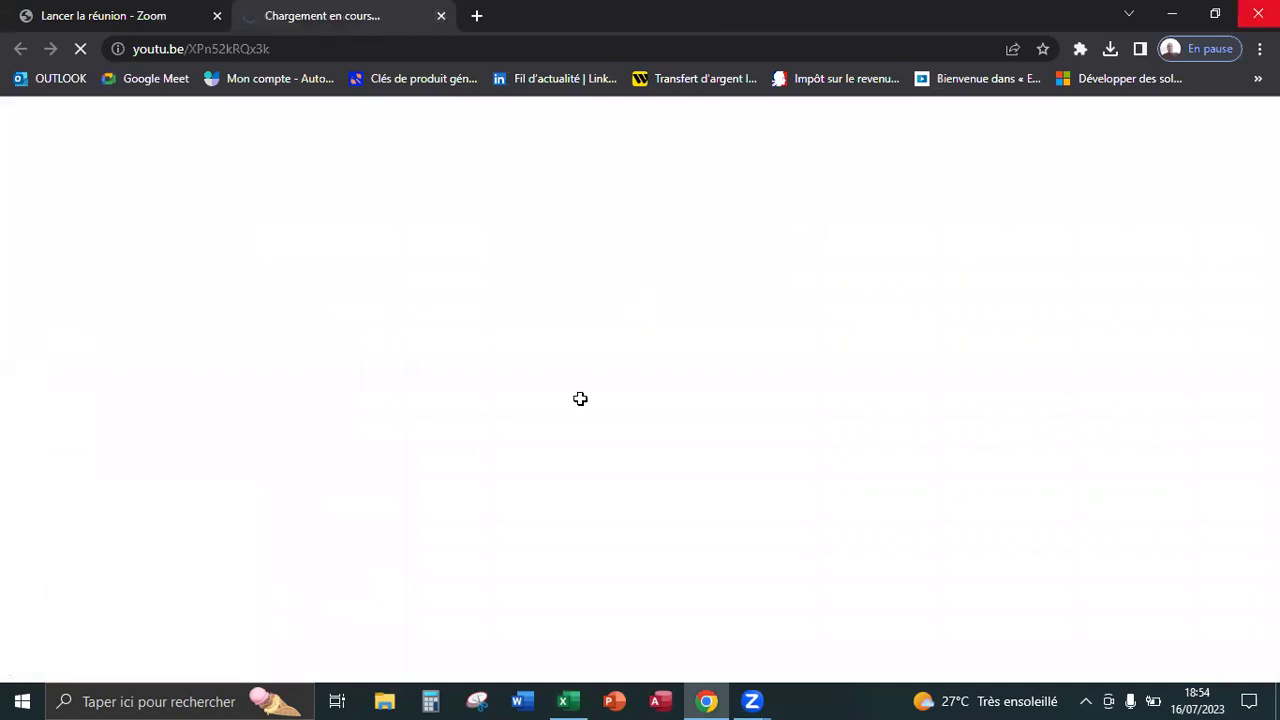
{"action": "key", "text": "alt+Tab"}
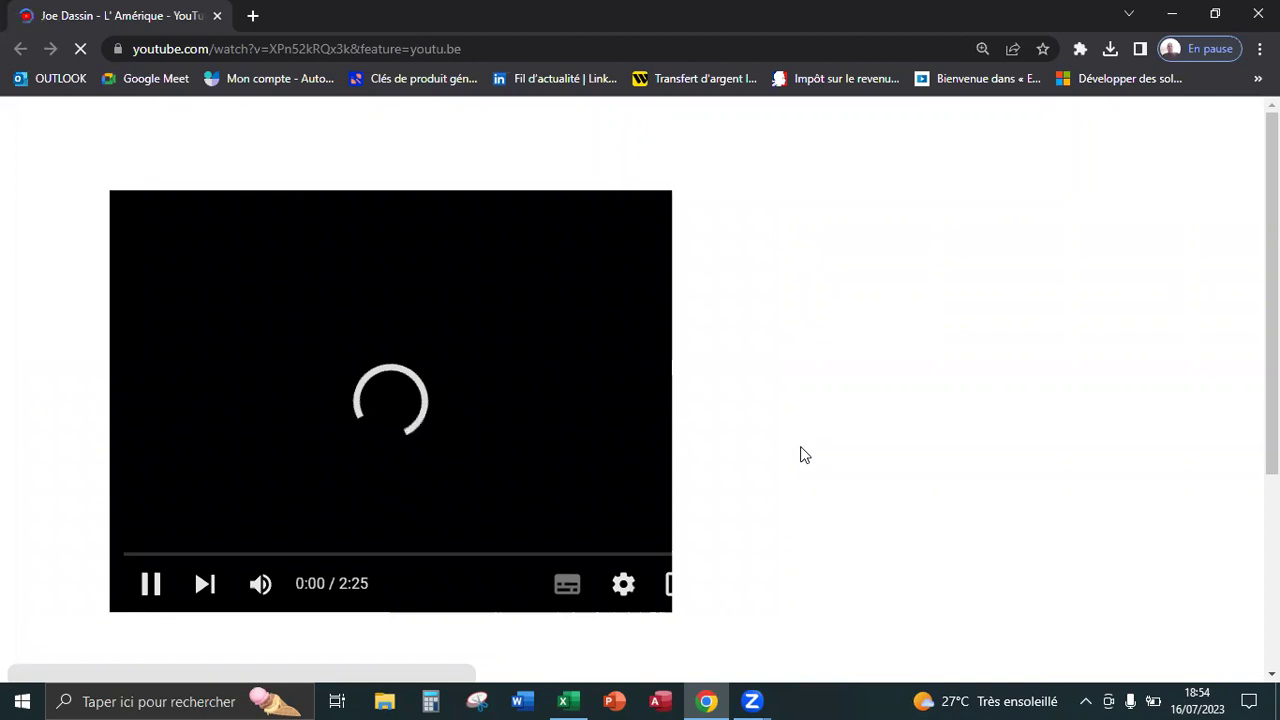
{"action": "key", "text": "alt+Tab"}
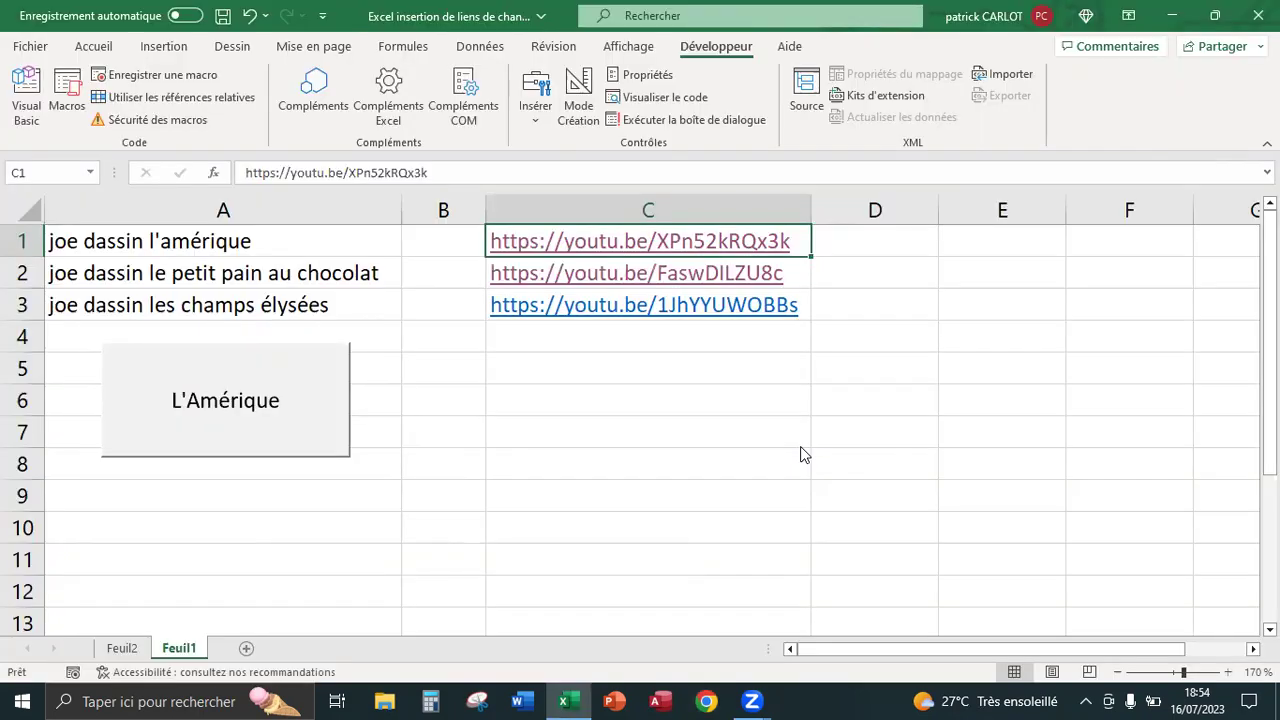
{"action": "key", "text": "alt+Tab"}
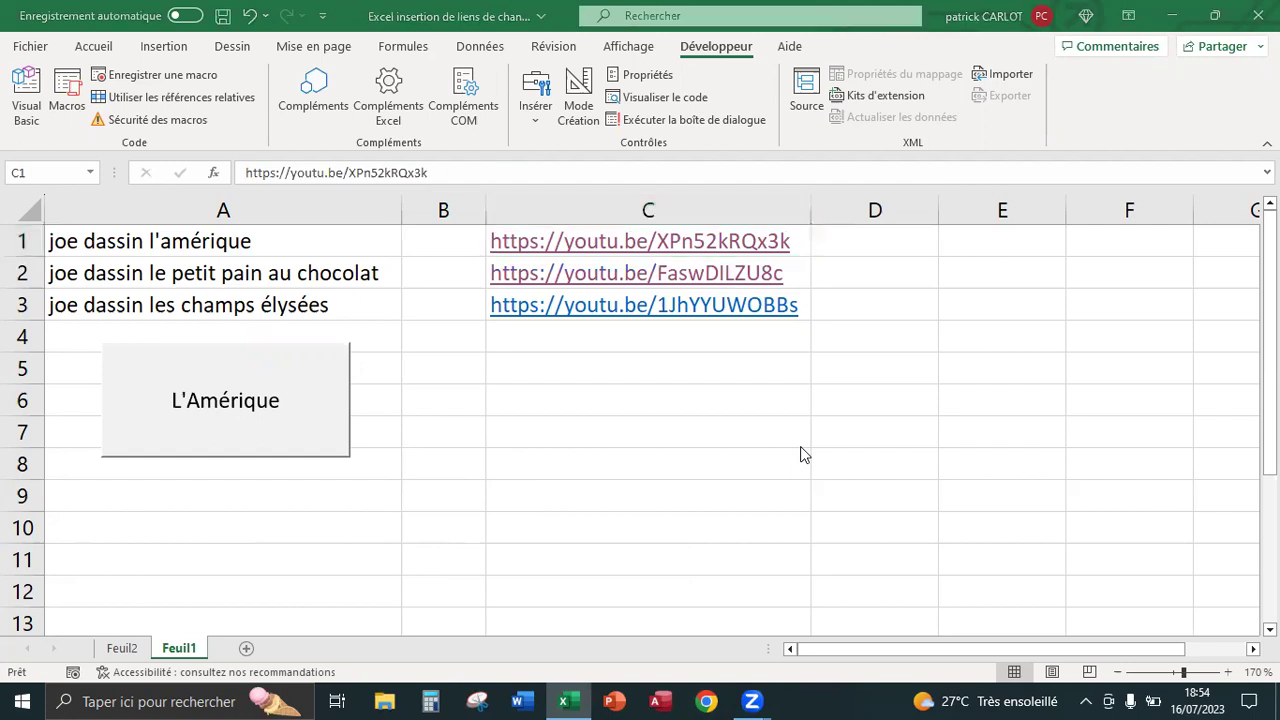